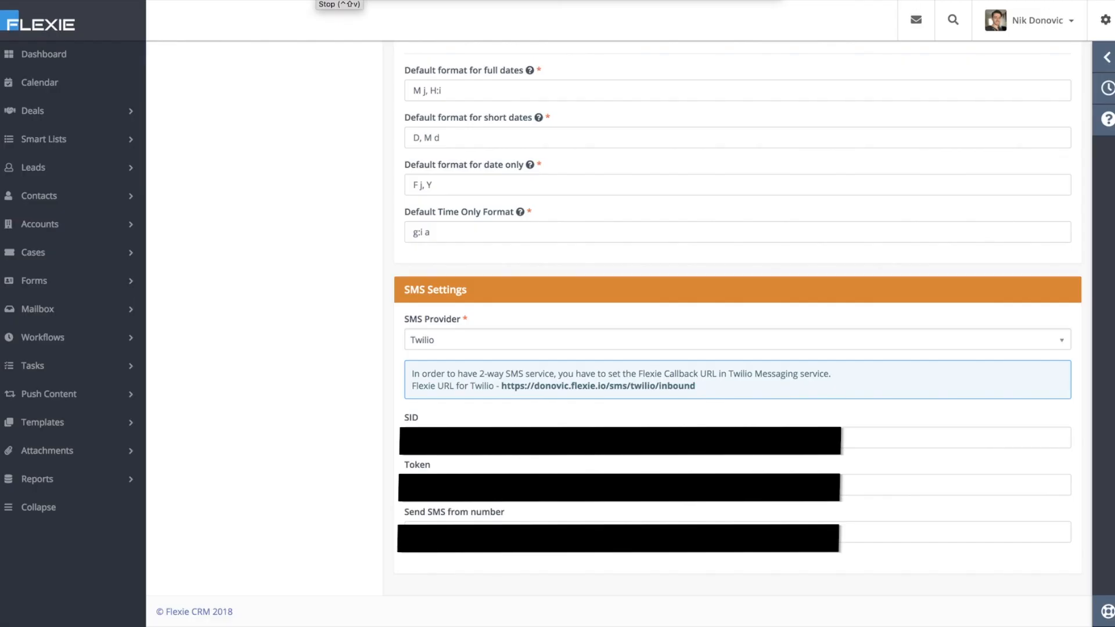
Check the Twilio provider in the SMS settings and select the Flexie callback URL for Twilio
{"action": "left_click", "coordinate": [1106, 22]}
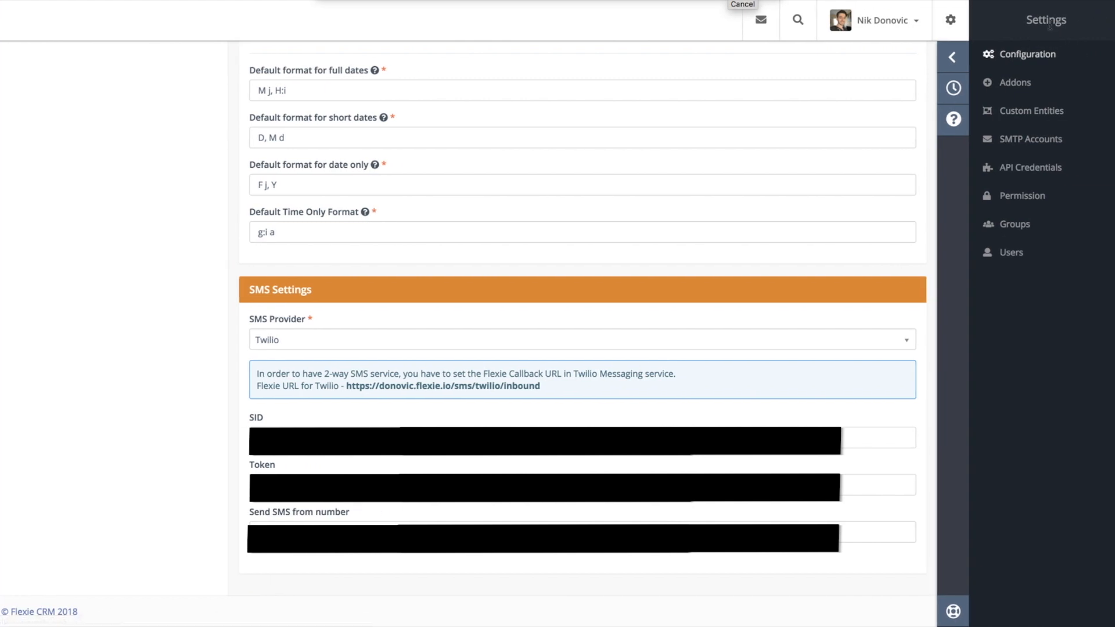
{"action": "left_click", "coordinate": [951, 21]}
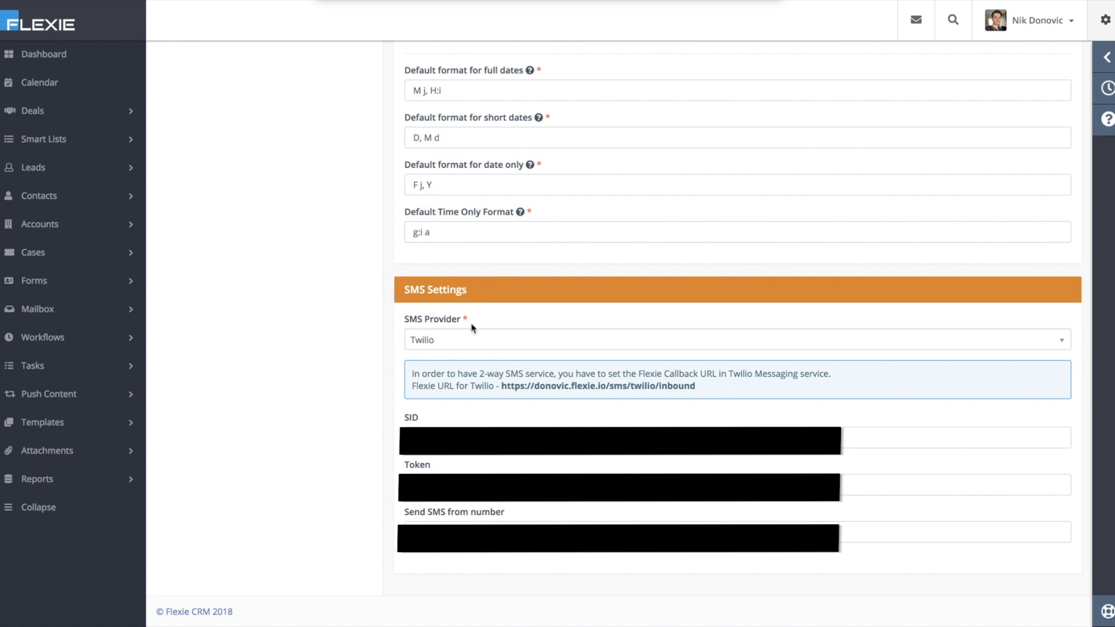
{"action": "left_click", "coordinate": [467, 339]}
{"action": "left_click", "coordinate": [361, 332]}
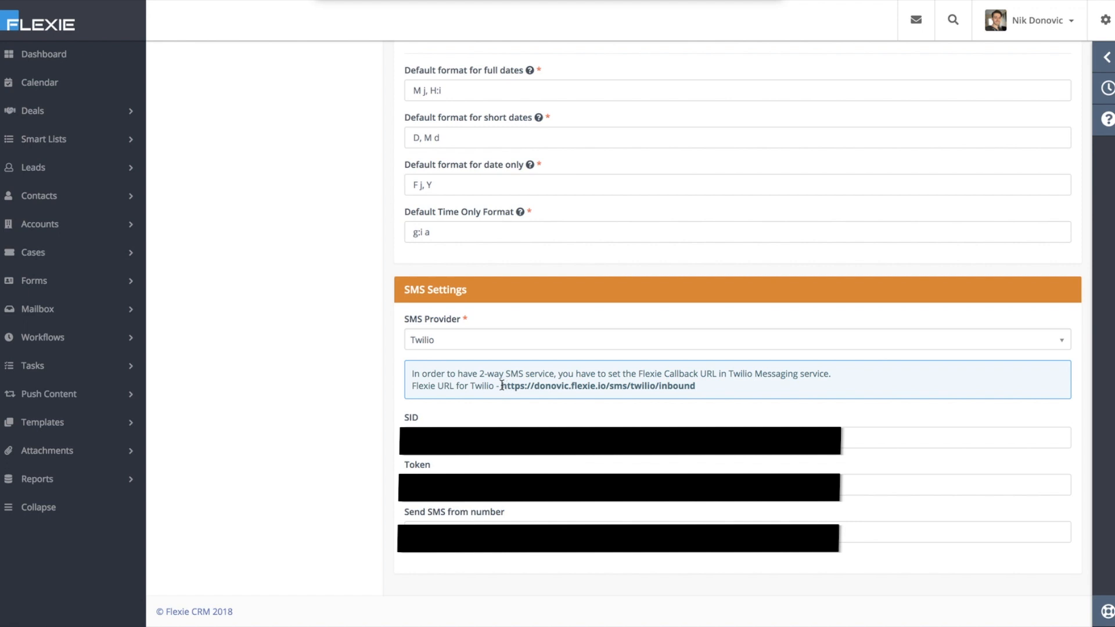
{"action": "left_click_drag", "start_coordinate": [502, 386], "coordinate": [695, 390]}
{"action": "left_click", "coordinate": [697, 393]}
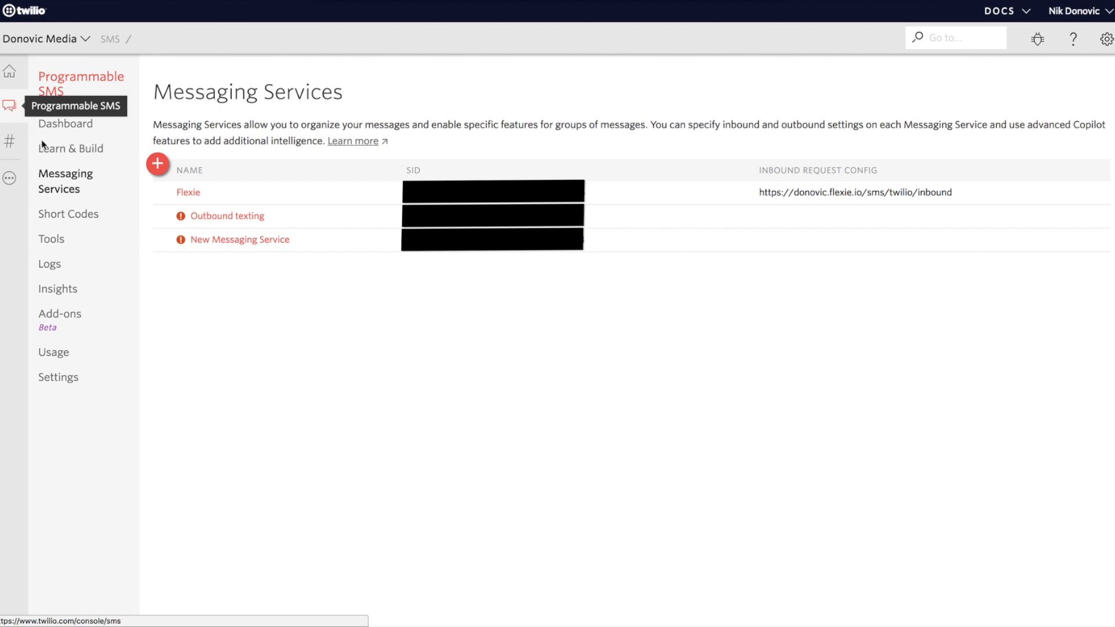
Switch to the Twilio console and open the configuration of the Flexie messaging service
{"action": "left_click", "coordinate": [7, 180]}
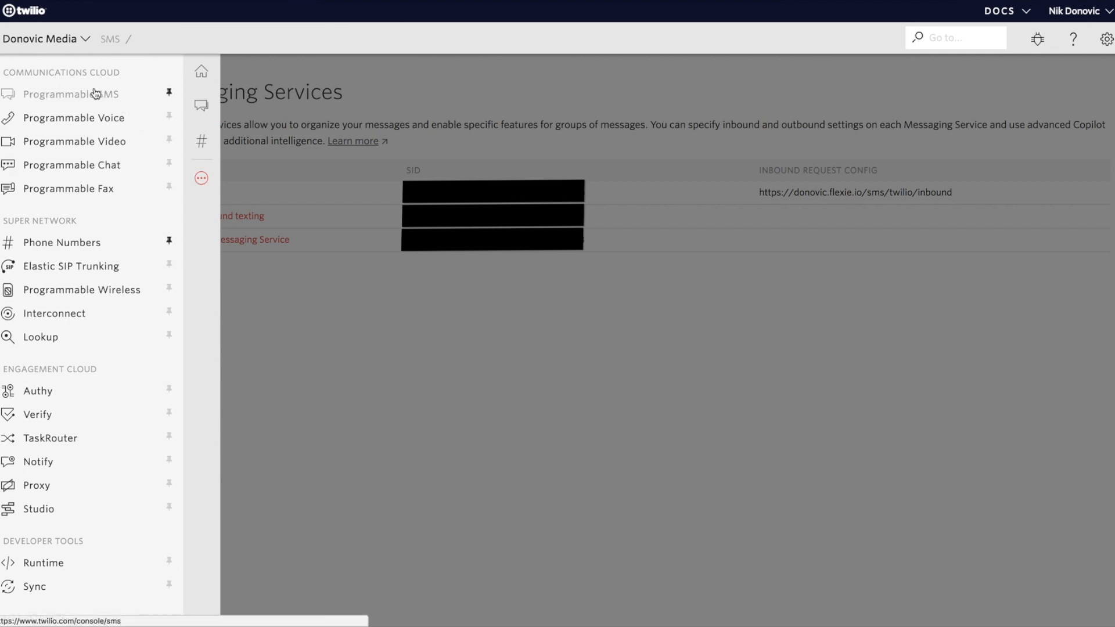
{"action": "left_click", "coordinate": [202, 179]}
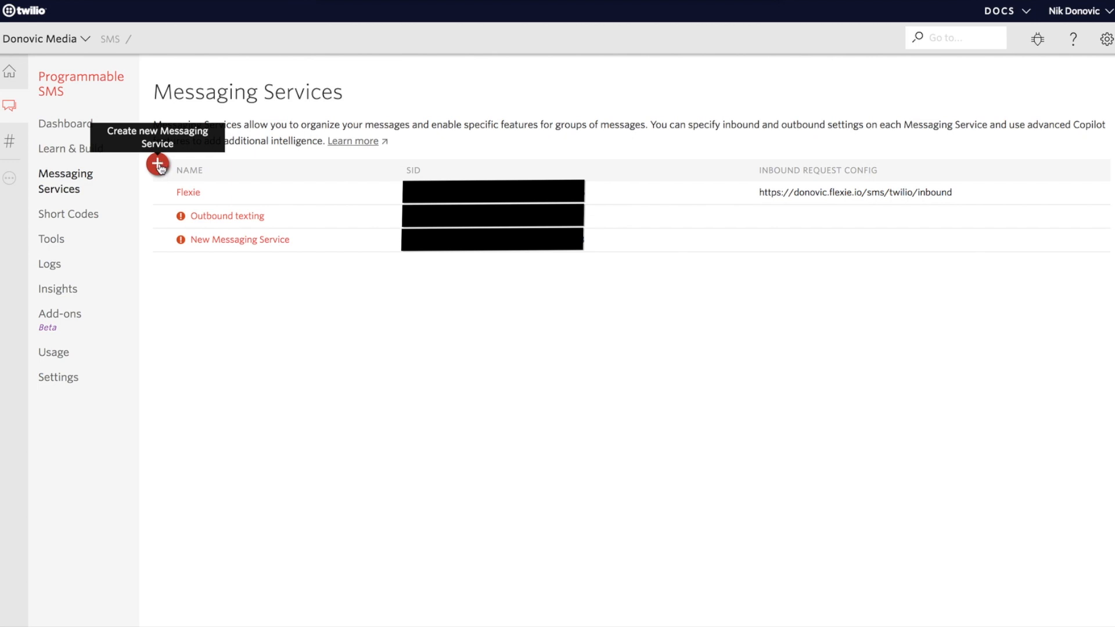
{"action": "left_click", "coordinate": [188, 193]}
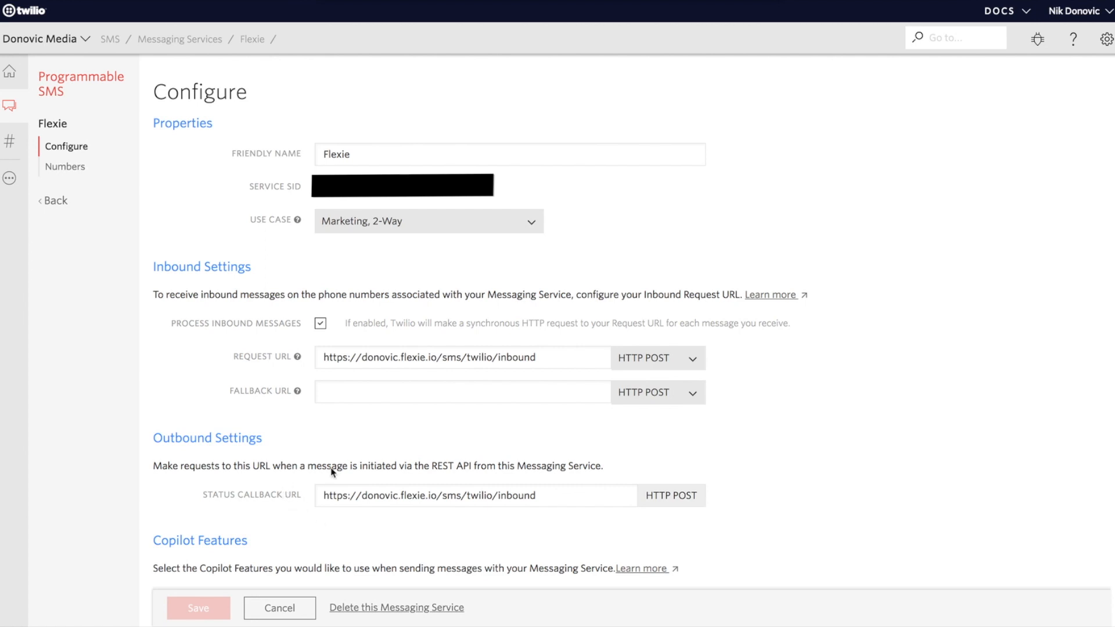
Clear the status callback URL in the Flexie service's outbound settings and save the service
{"action": "triple_click", "coordinate": [556, 499]}
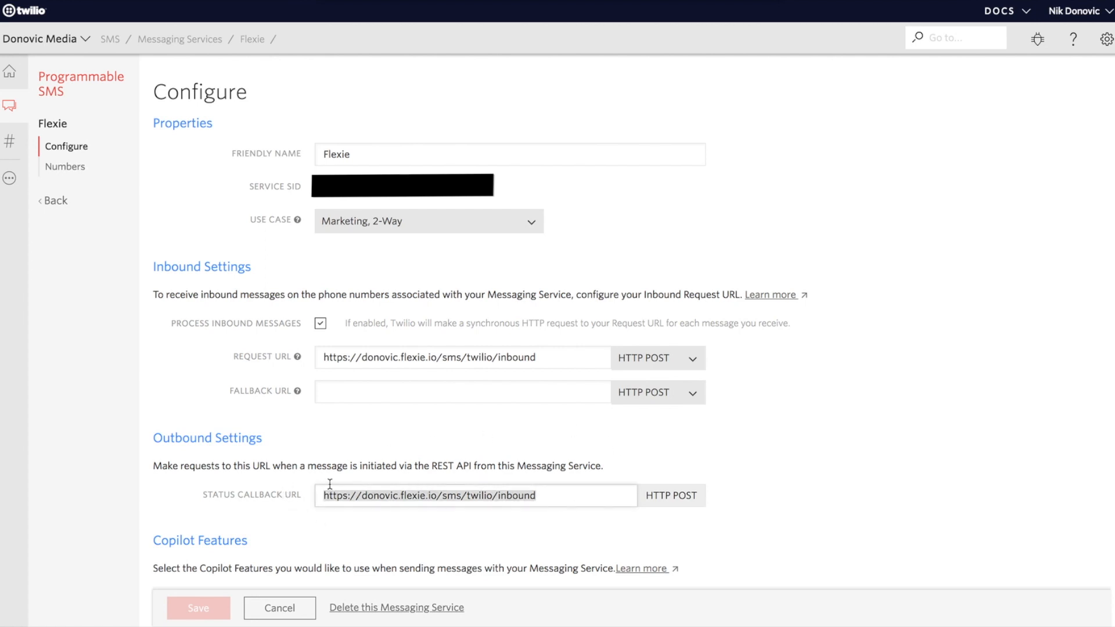
{"action": "key", "text": "BackSpace"}
{"action": "left_click", "coordinate": [192, 607]}
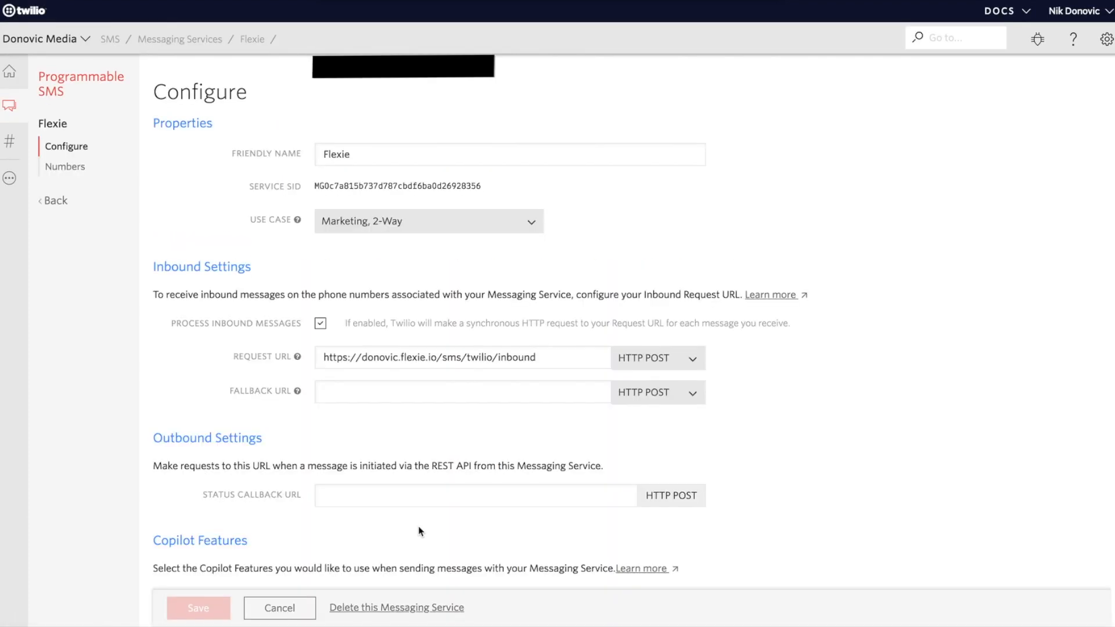
Review the service's Copilot features and choose the Donovic Media project
{"action": "scroll", "coordinate": [420, 531], "scroll_direction": "down", "scroll_amount": 12}
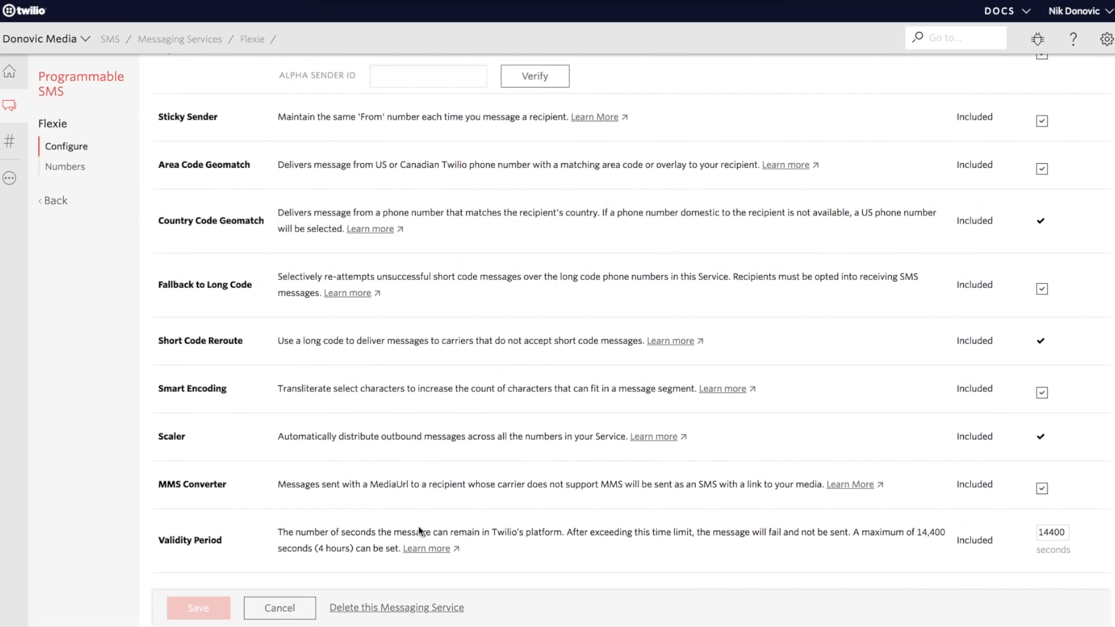
{"action": "scroll", "coordinate": [420, 530], "scroll_direction": "up", "scroll_amount": 12}
{"action": "left_click", "coordinate": [43, 40]}
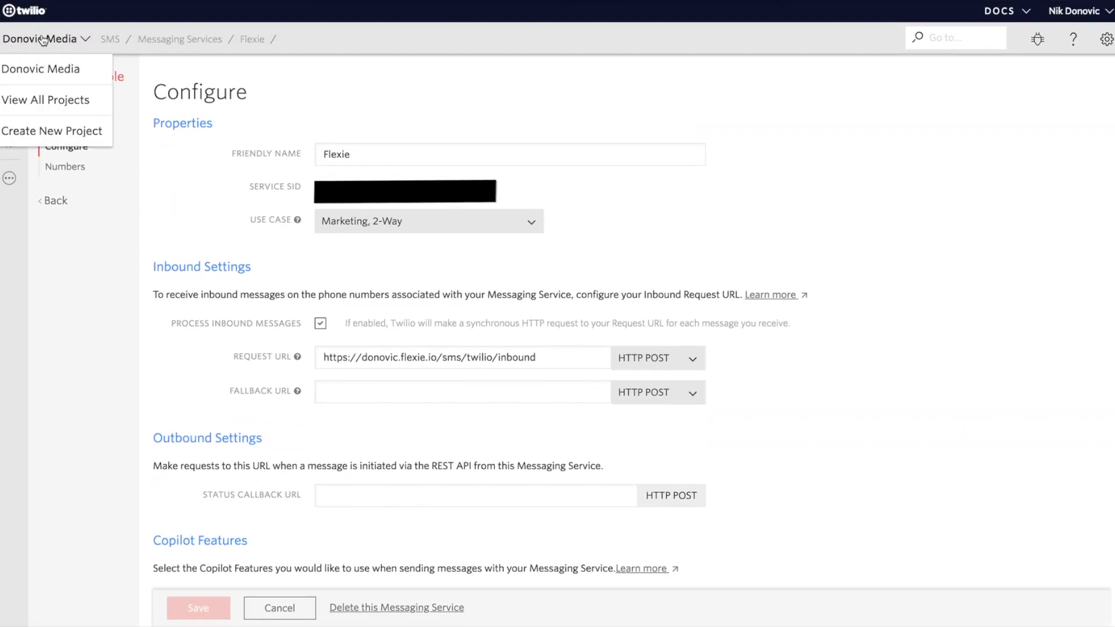
{"action": "left_click", "coordinate": [40, 69]}
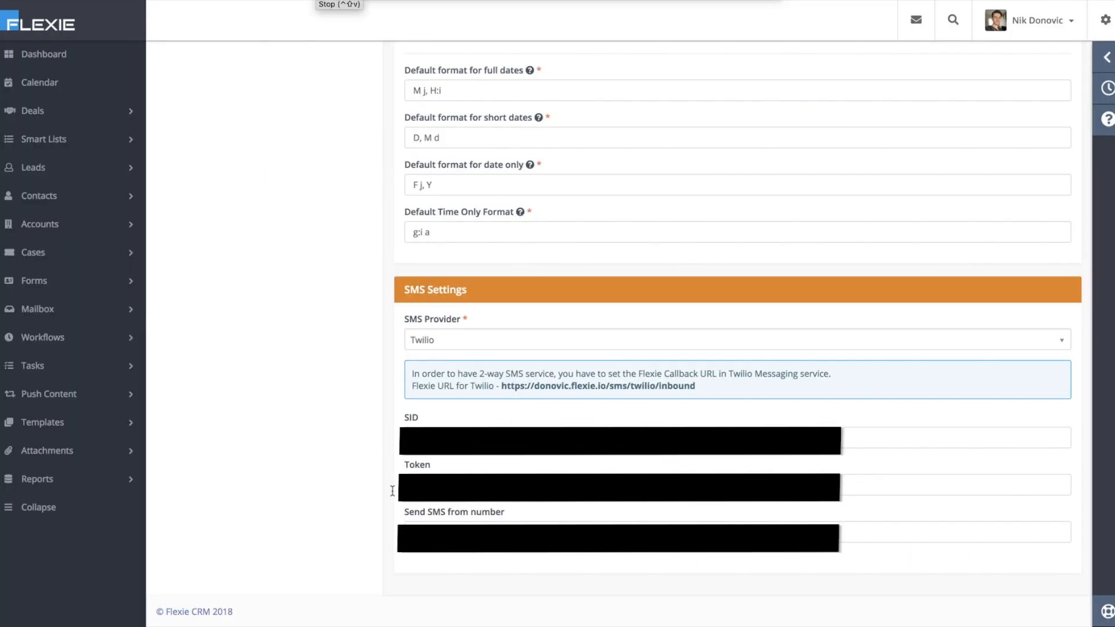
In Flexie's lead fields, start a new custom field of type Mobile and discard it
{"action": "scroll", "coordinate": [535, 559], "scroll_direction": "up", "scroll_amount": 20}
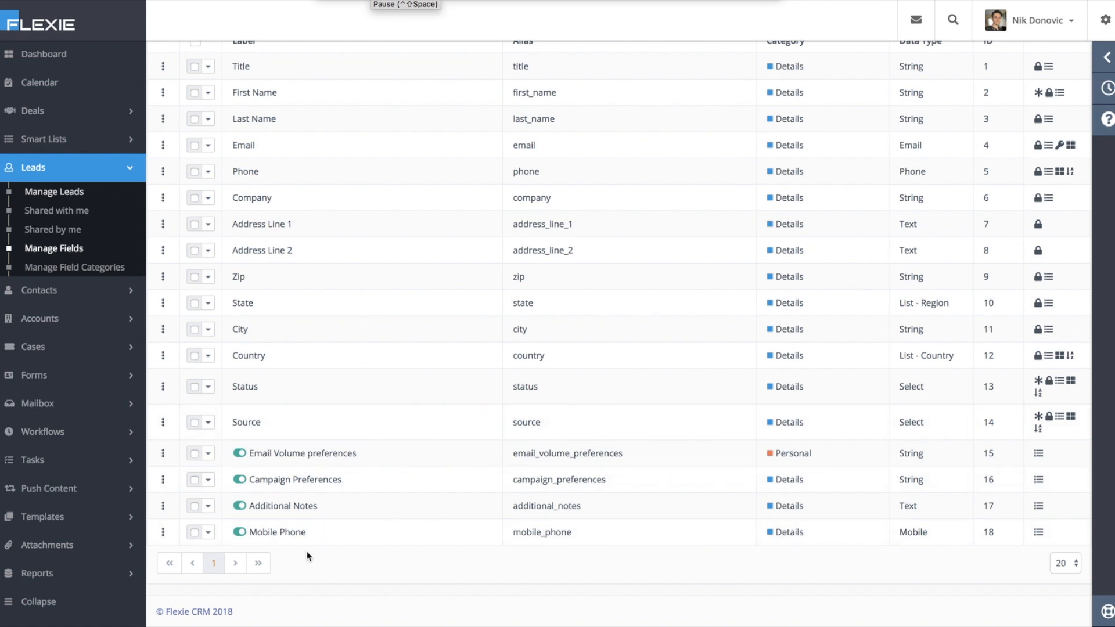
{"action": "scroll", "coordinate": [308, 555], "scroll_direction": "up", "scroll_amount": 2}
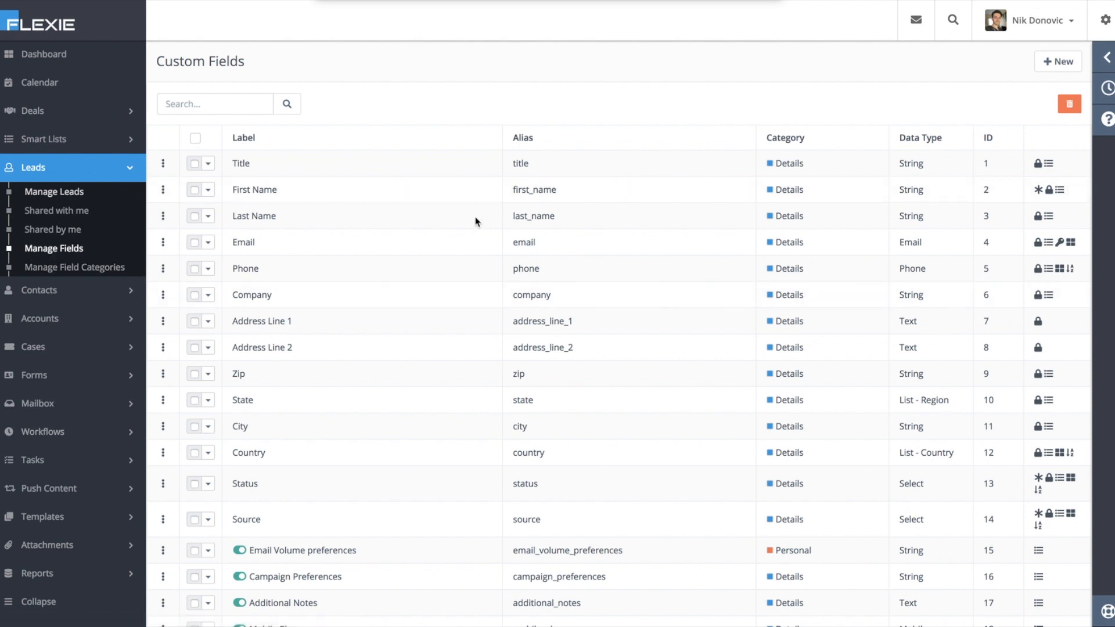
{"action": "left_click", "coordinate": [1055, 61]}
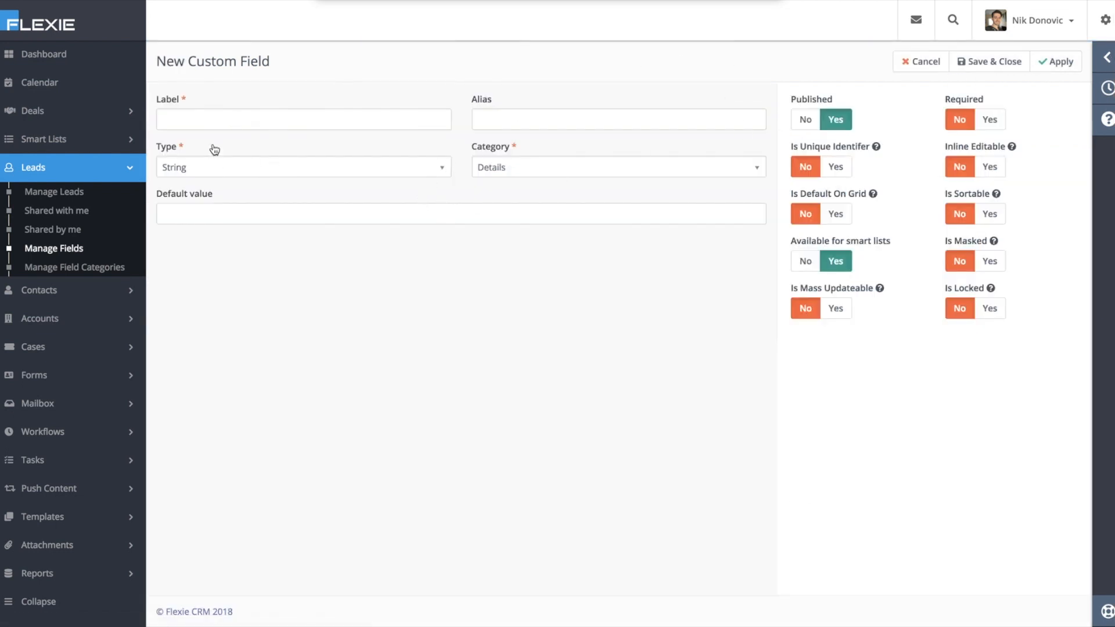
{"action": "left_click", "coordinate": [273, 167]}
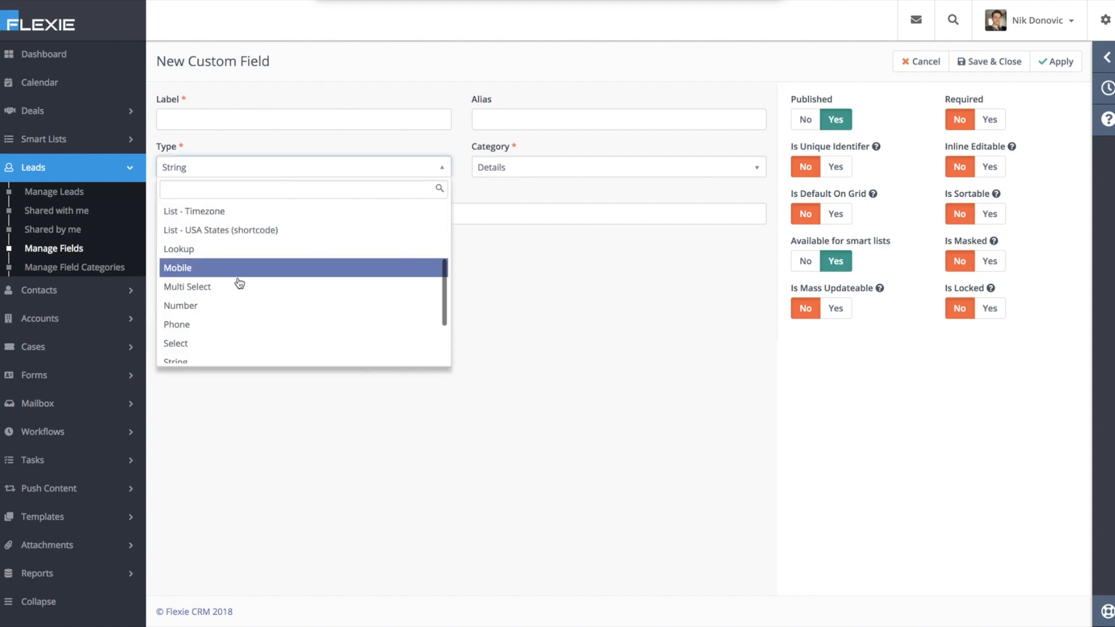
{"action": "scroll", "coordinate": [230, 301], "scroll_direction": "up", "scroll_amount": 1}
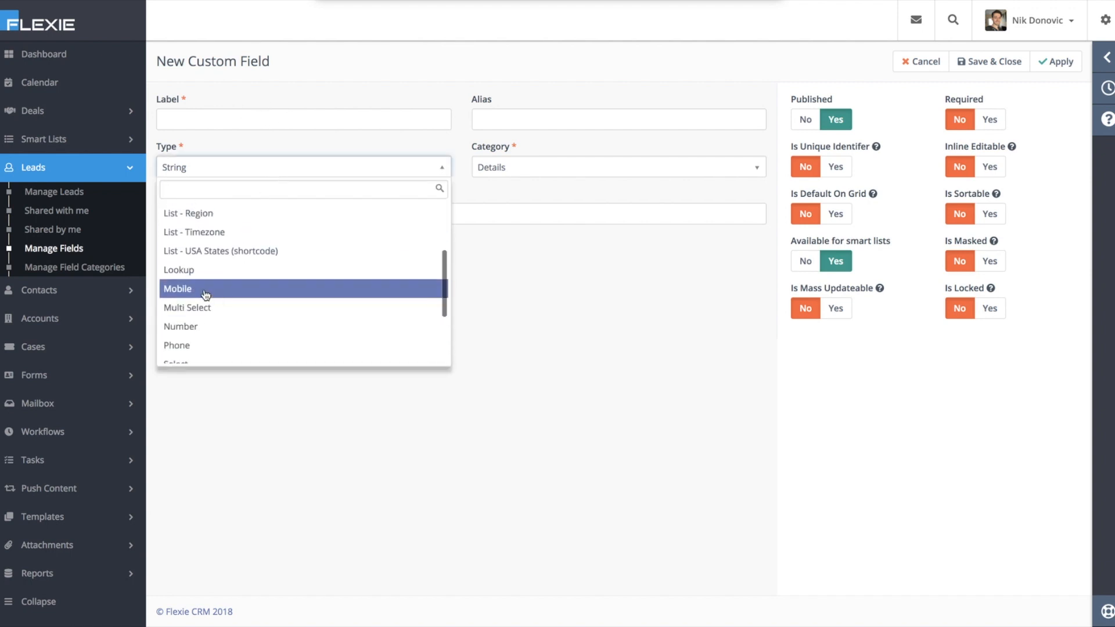
{"action": "left_click", "coordinate": [205, 291]}
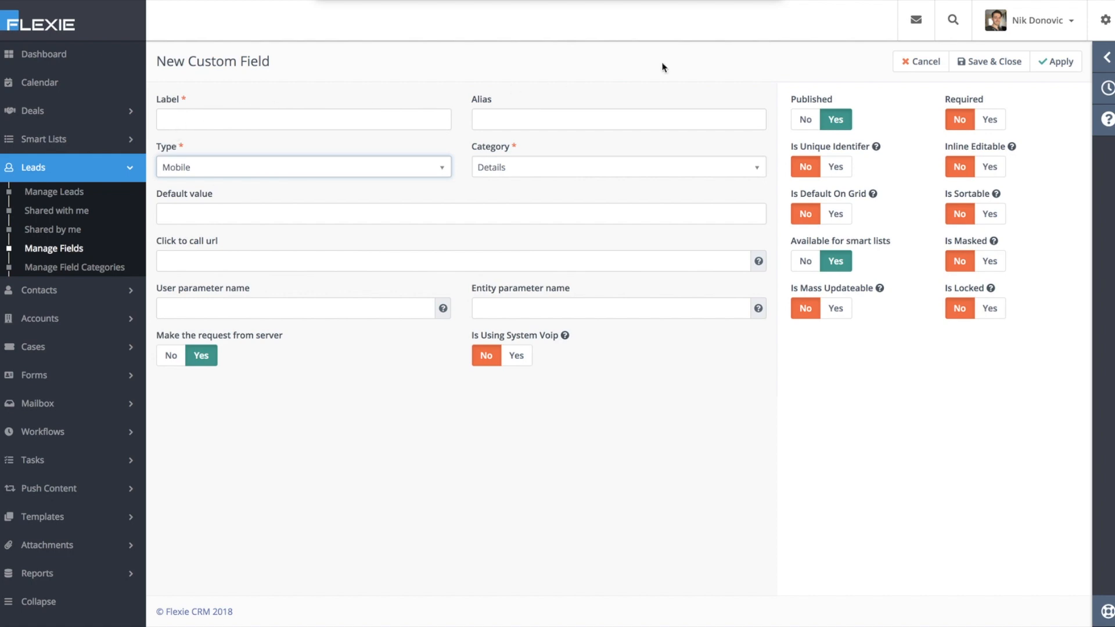
{"action": "left_click", "coordinate": [911, 63]}
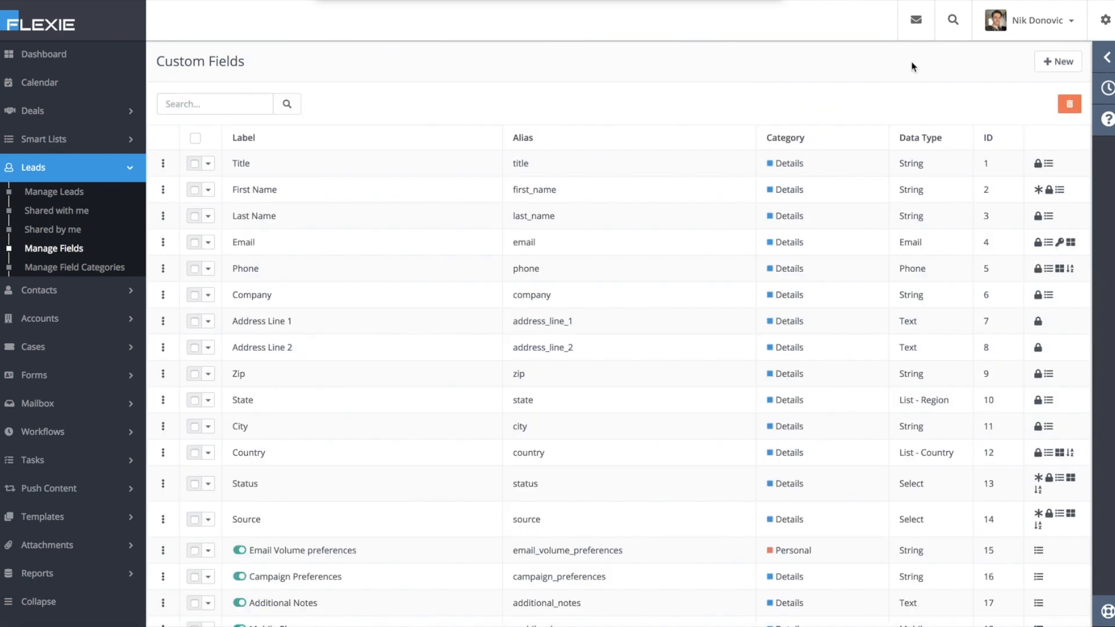
{"action": "scroll", "coordinate": [649, 239], "scroll_direction": "down", "scroll_amount": 2}
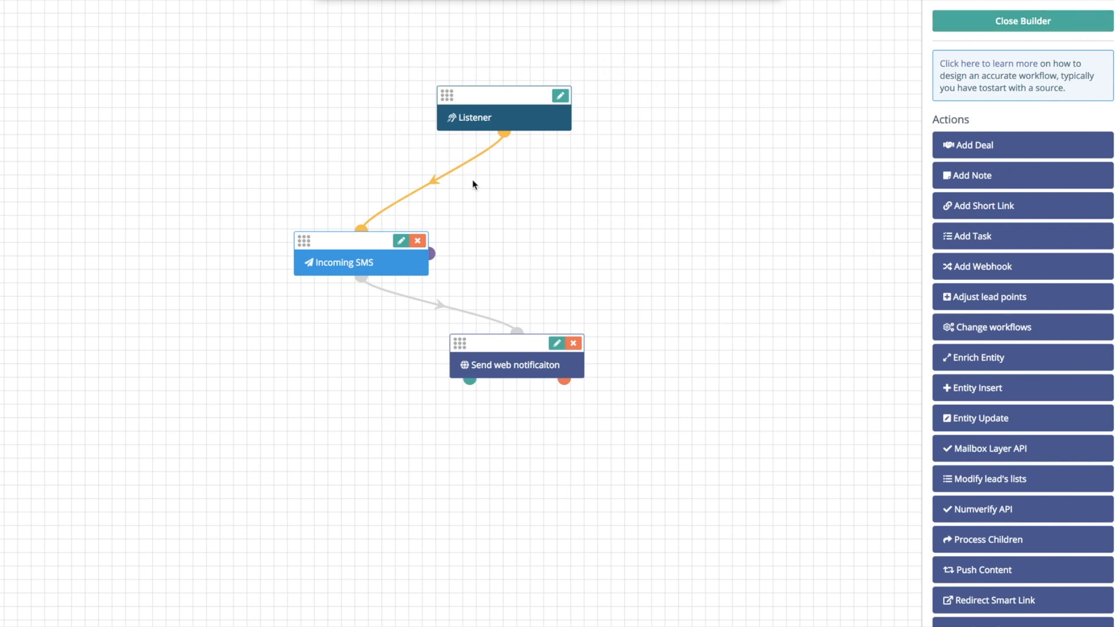
Review the Incoming SMS listener's sender and text filters in the workflow, and move its block closer beneath the Listener block
{"action": "left_click", "coordinate": [400, 240]}
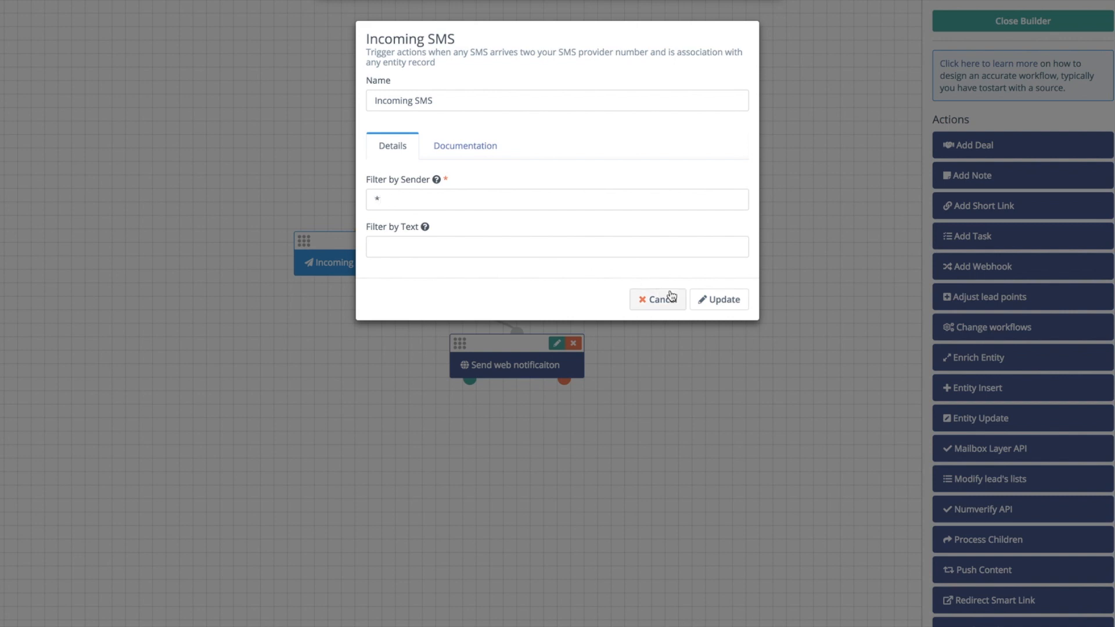
{"action": "left_click", "coordinate": [724, 301]}
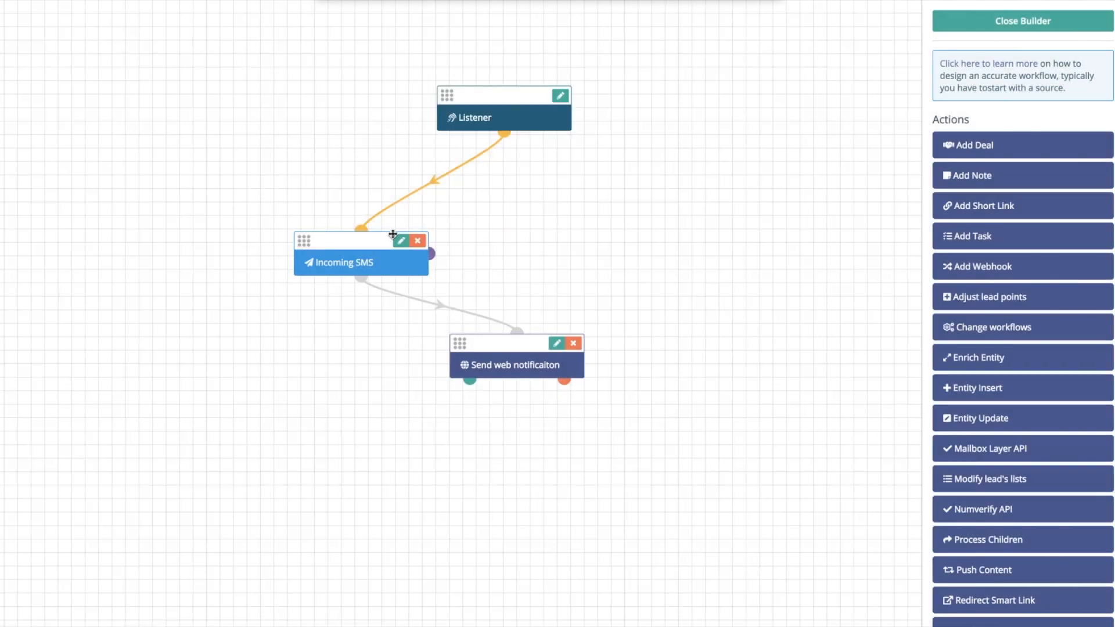
{"action": "left_click_drag", "start_coordinate": [400, 243], "coordinate": [494, 247]}
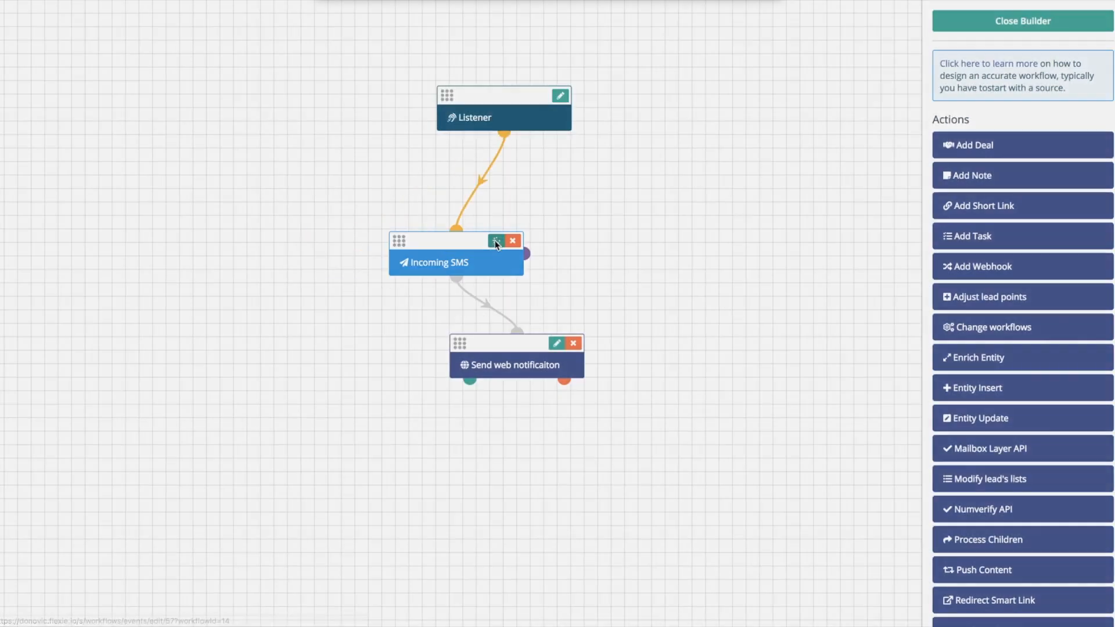
Read the Incoming SMS listener's documentation and examine the title and message of the Send web notification action
{"action": "left_click", "coordinate": [496, 243]}
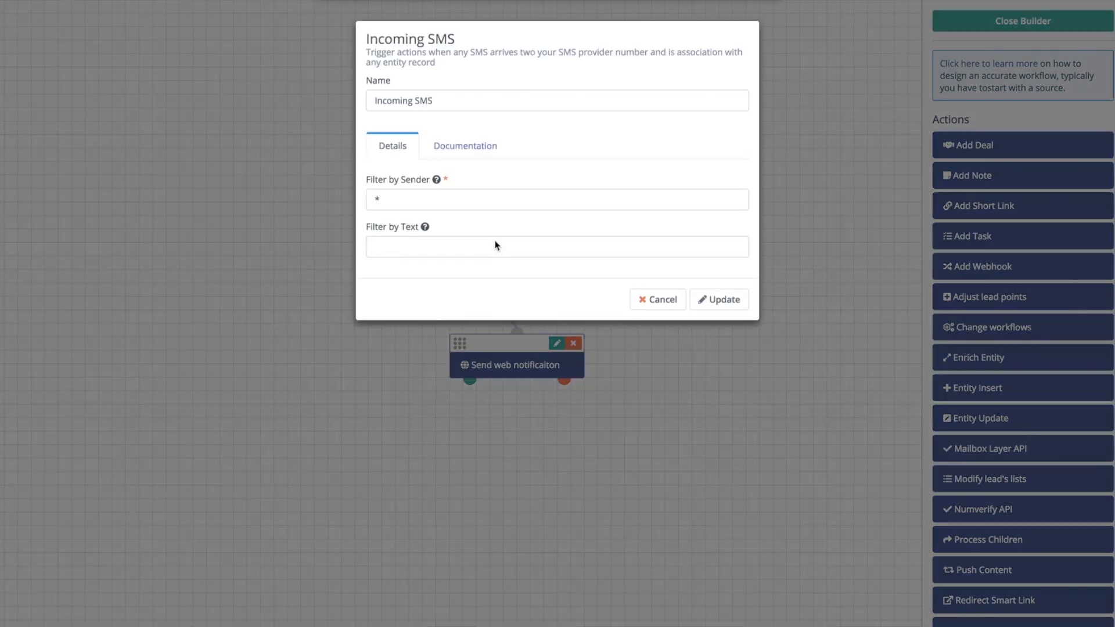
{"action": "left_click", "coordinate": [468, 144]}
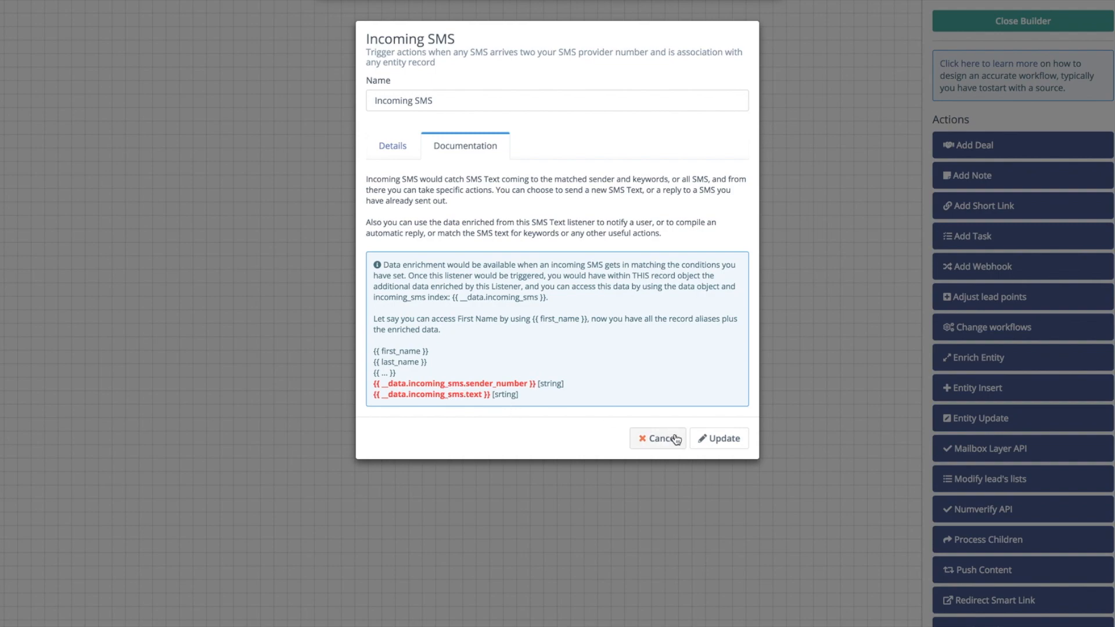
{"action": "left_click", "coordinate": [721, 443]}
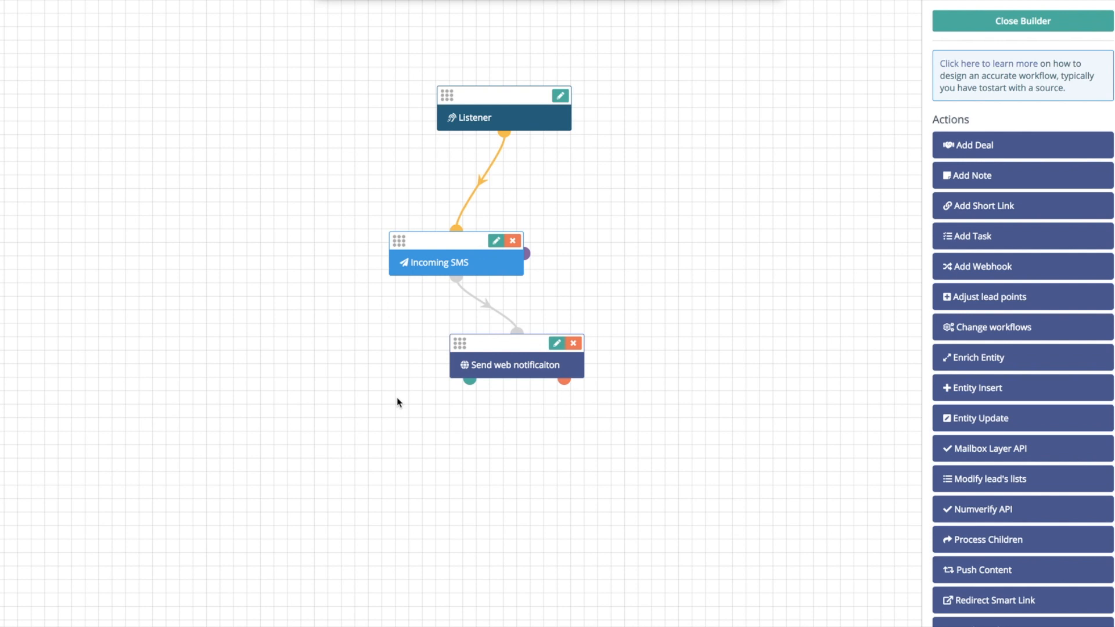
{"action": "left_click", "coordinate": [554, 347]}
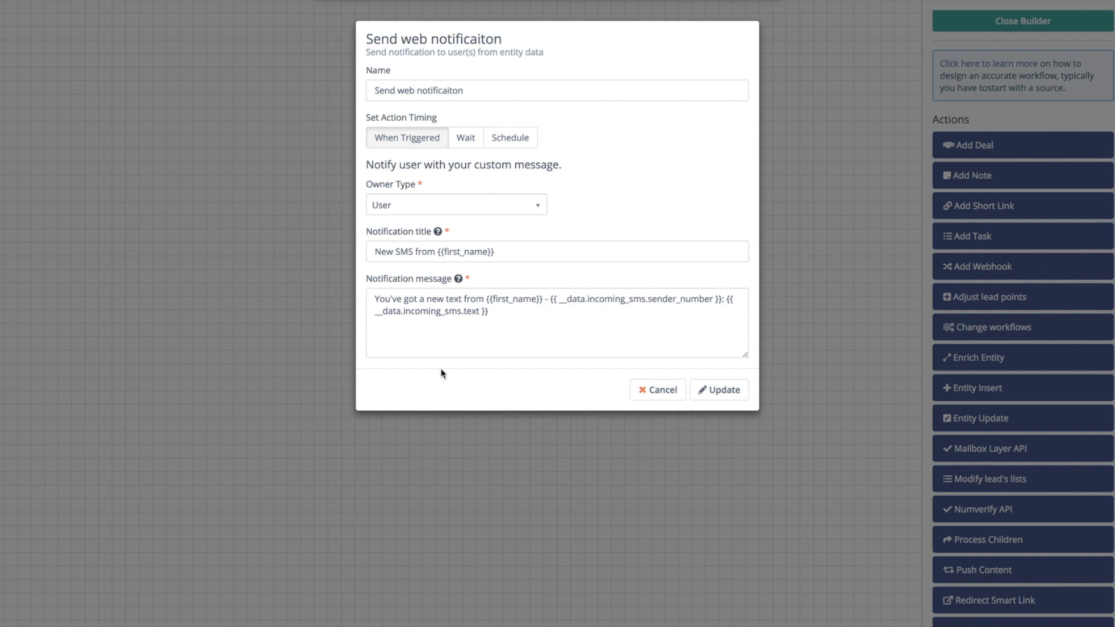
{"action": "left_click", "coordinate": [730, 397]}
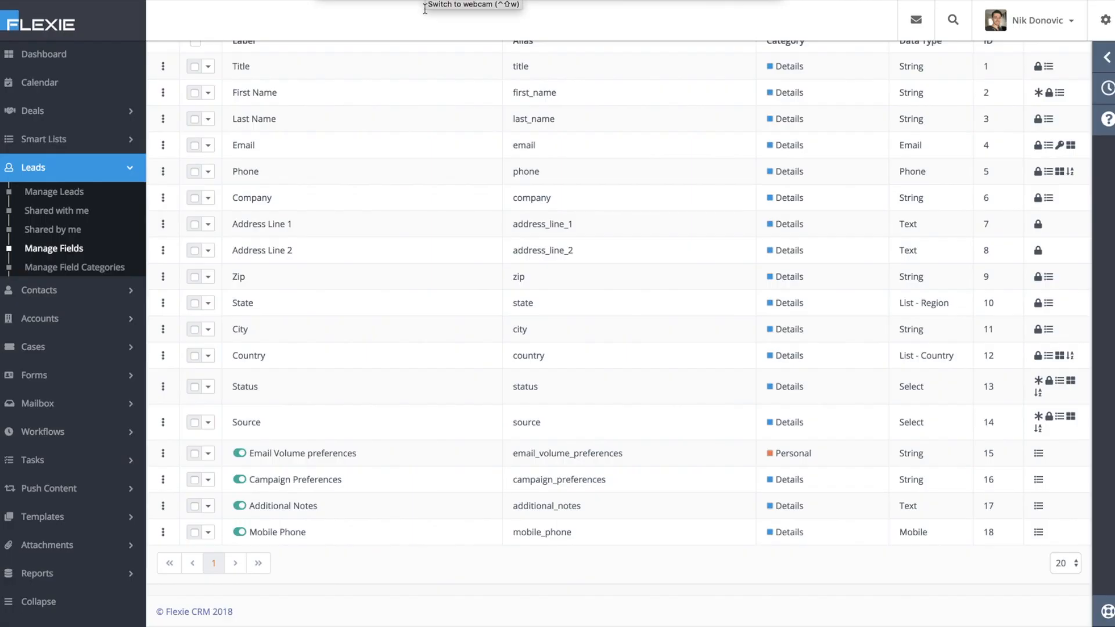
Open the lead record from the incoming text notification and check the form for sending an SMS reply
{"action": "scroll", "coordinate": [380, 226], "scroll_direction": "up", "scroll_amount": 4}
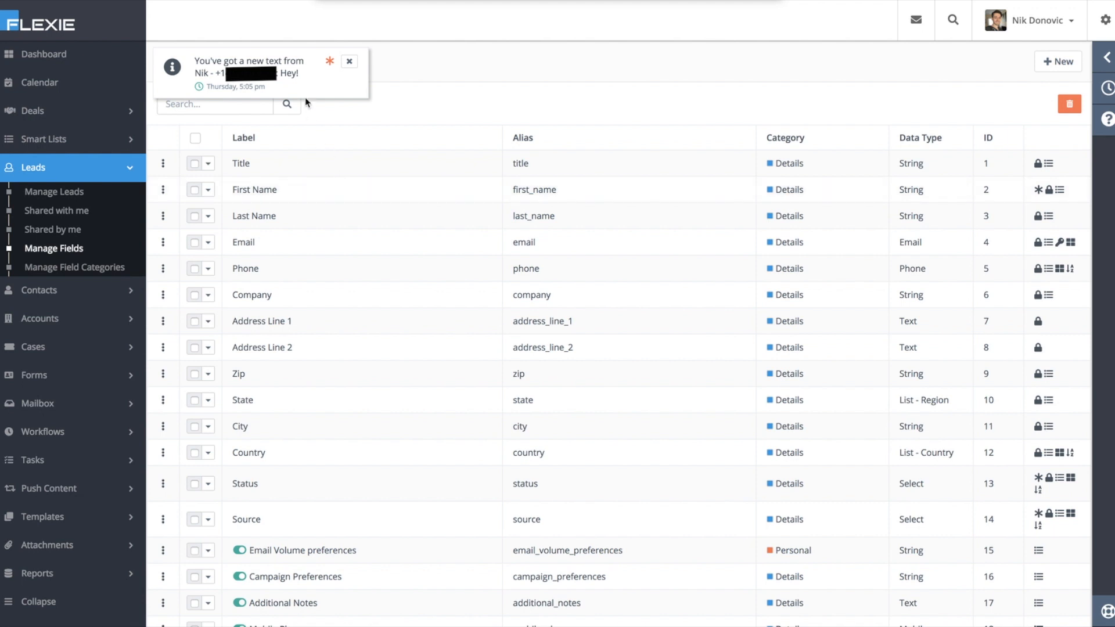
{"action": "left_click", "coordinate": [278, 72]}
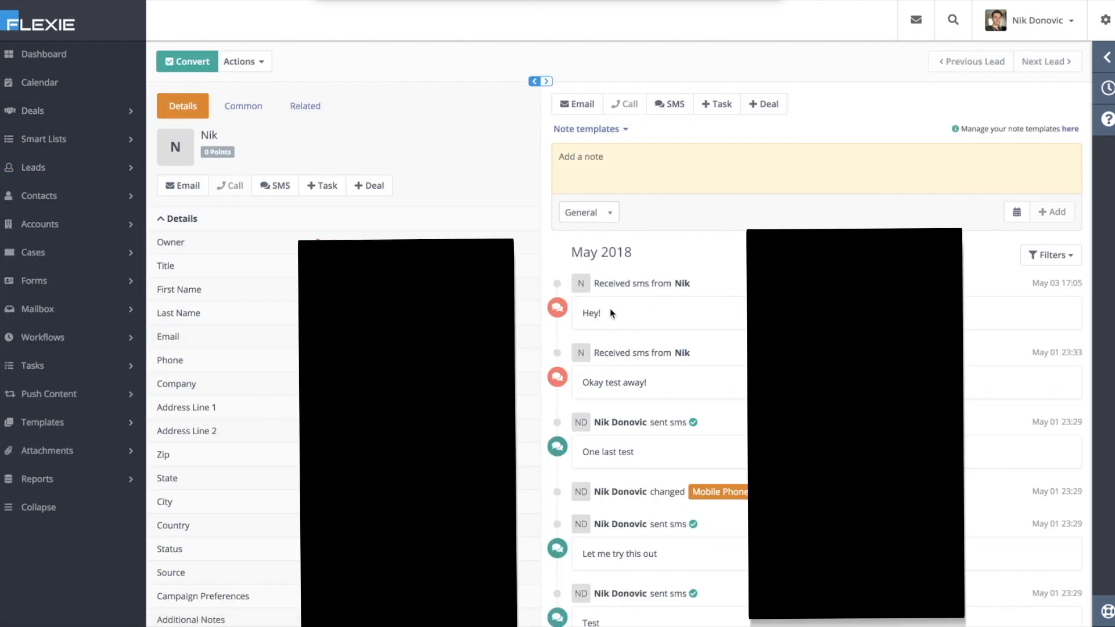
{"action": "left_click", "coordinate": [663, 104]}
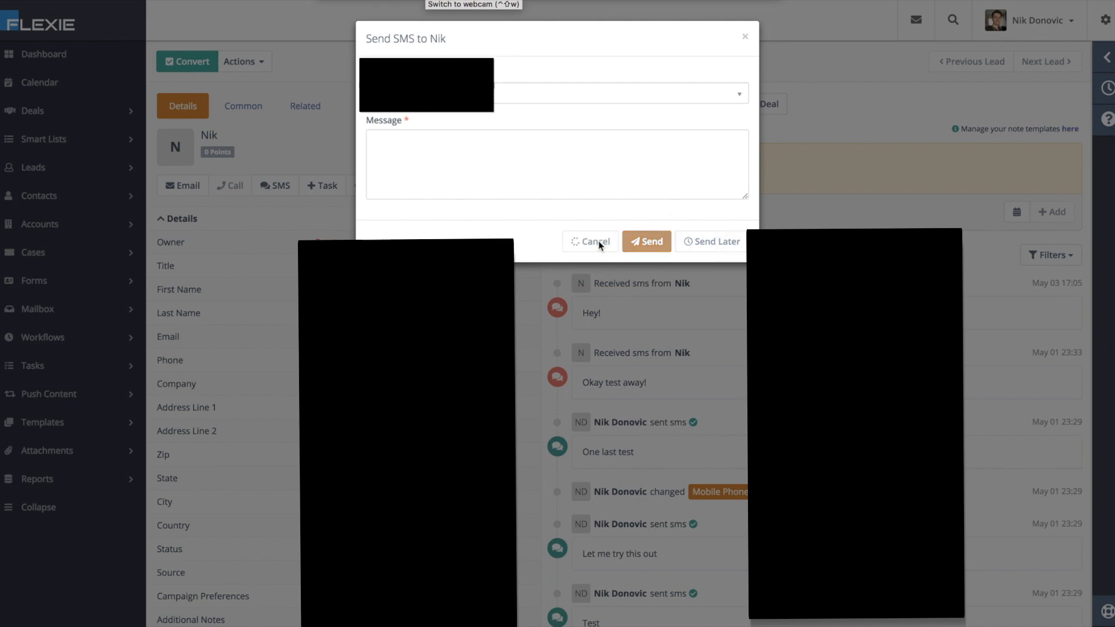
{"action": "left_click", "coordinate": [580, 242]}
Examine the sent and received SMS history in the lead's activity timeline
{"action": "scroll", "coordinate": [267, 328], "scroll_direction": "down", "scroll_amount": 6}
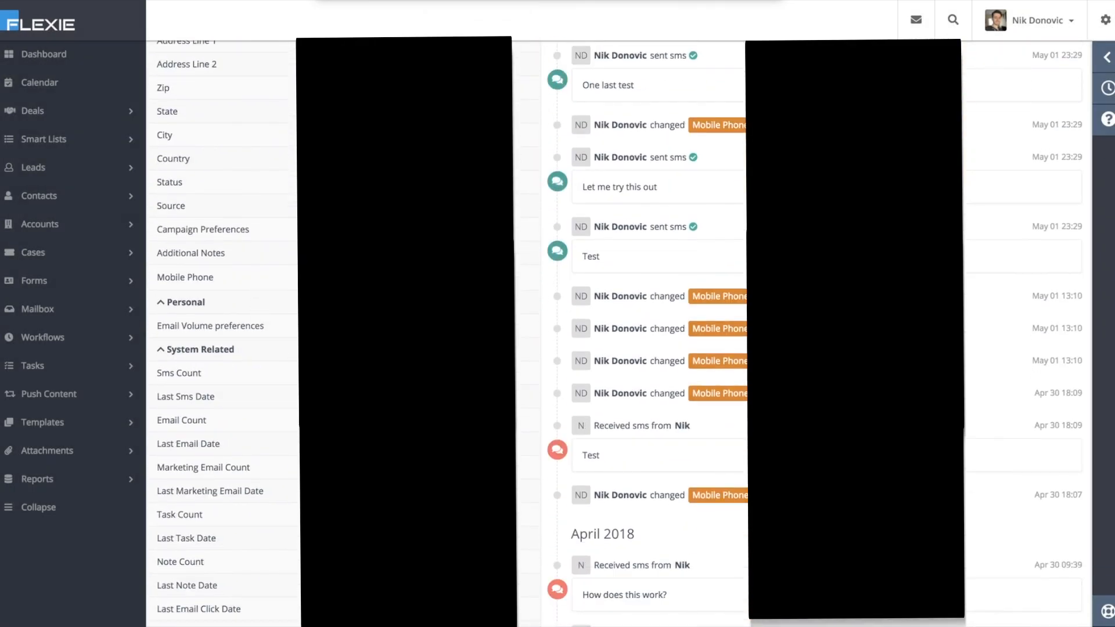
{"action": "scroll", "coordinate": [270, 299], "scroll_direction": "up", "scroll_amount": 1}
{"action": "scroll", "coordinate": [270, 299], "scroll_direction": "up", "scroll_amount": 6}
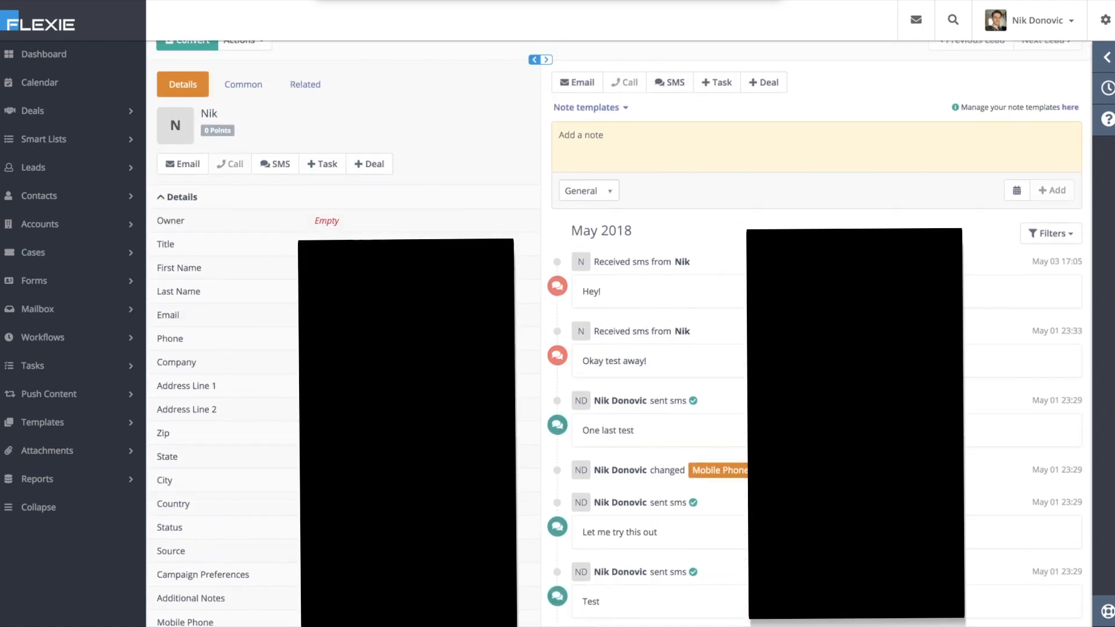
{"action": "scroll", "coordinate": [270, 298], "scroll_direction": "up", "scroll_amount": 1}
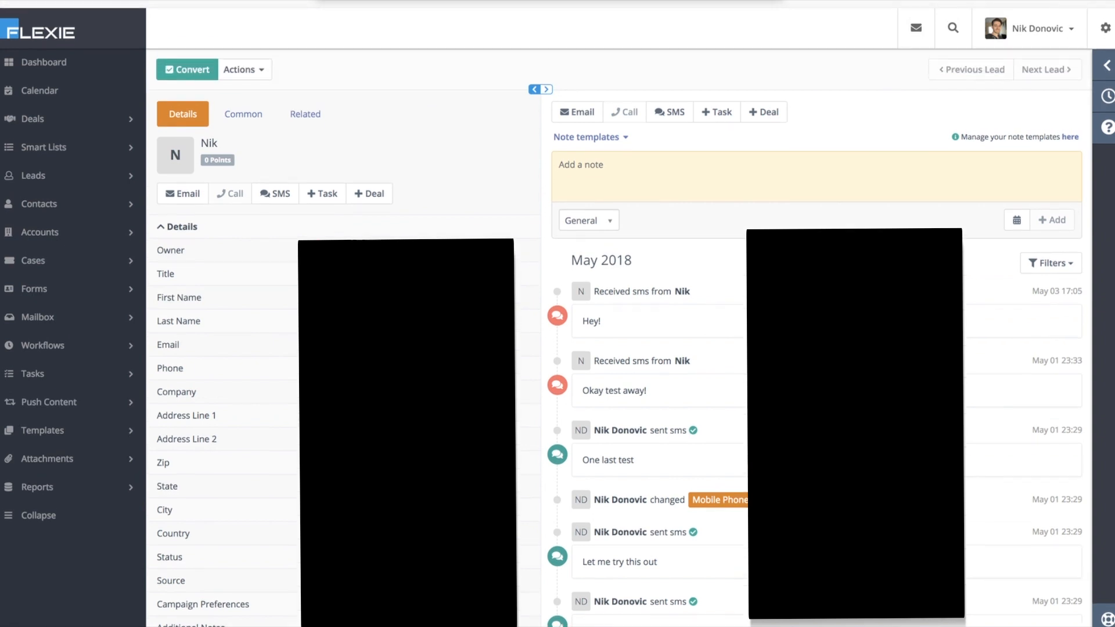